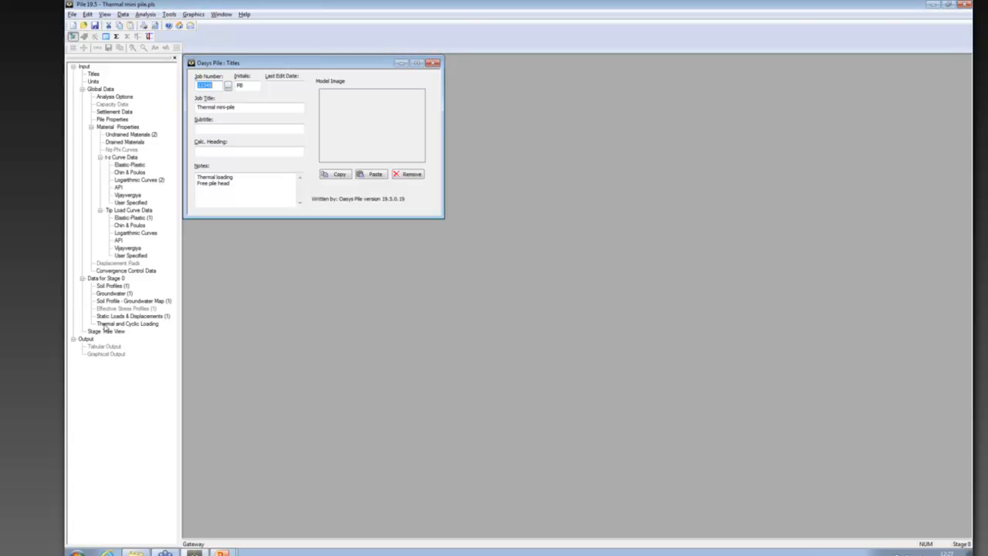
# Review the Stage 0 thermal and cyclic loading settings and the list of construction stages in the stage tree.
pyautogui.doubleClick(104, 324)
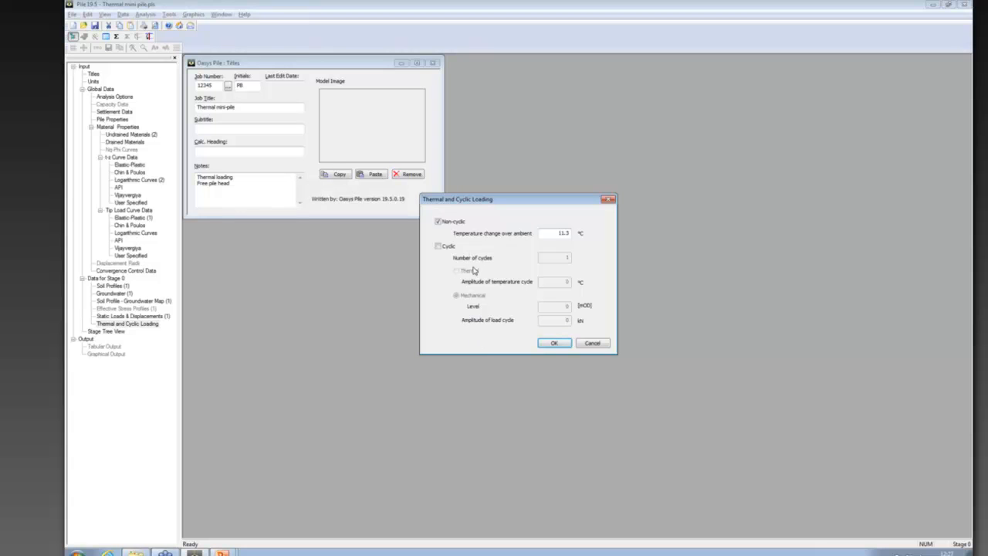
pyautogui.click(608, 199)
pyautogui.doubleClick(106, 332)
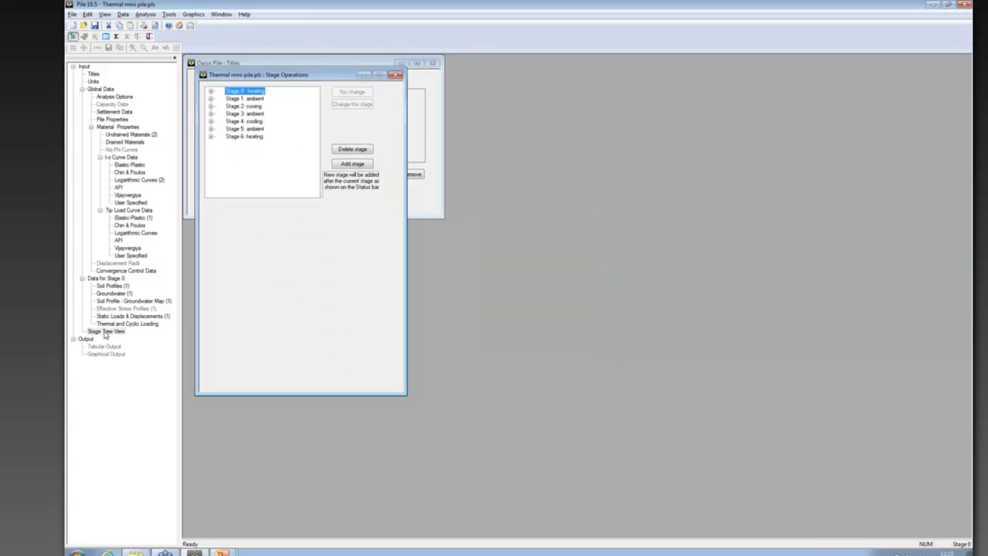
pyautogui.moveTo(228, 75); pyautogui.dragTo(237, 82)
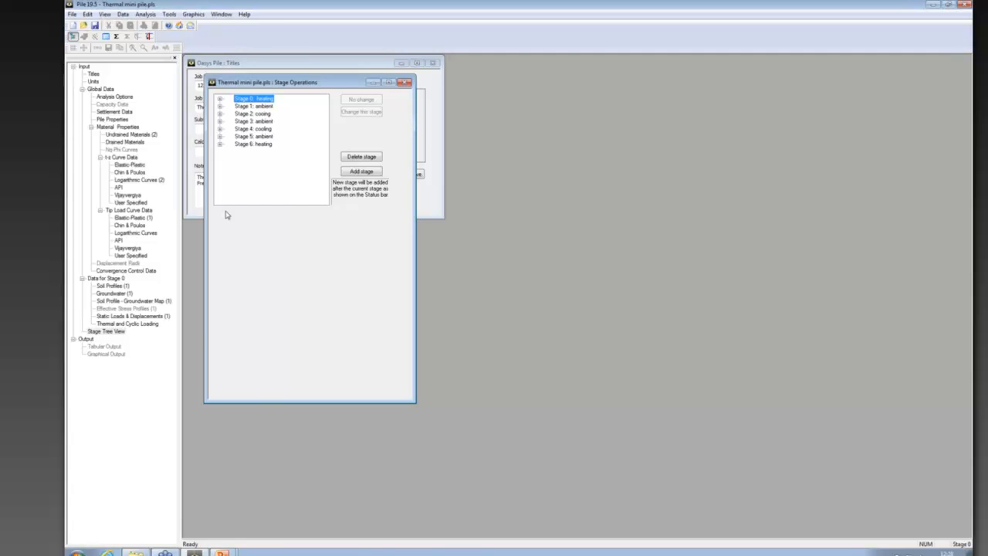
pyautogui.click(404, 84)
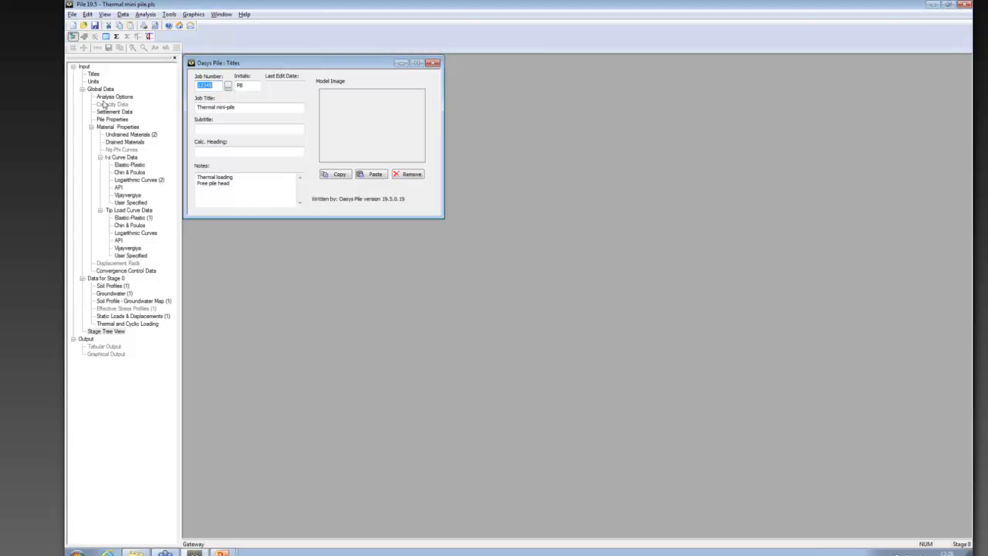
# Check the analysis options and compare the Mindlin and t-z curves methods in the settlement data, keeping t-z curves.
pyautogui.doubleClick(103, 98)
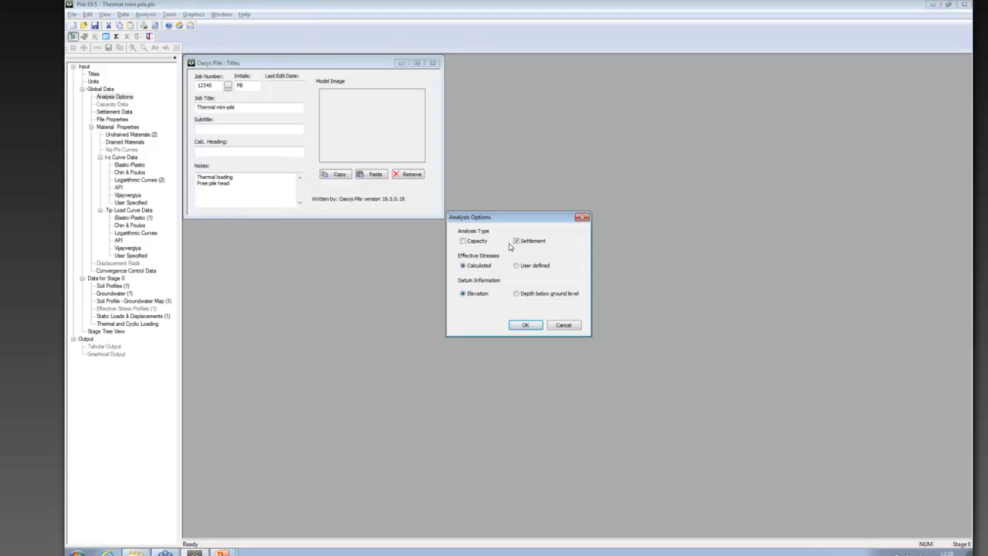
pyautogui.click(528, 325)
pyautogui.doubleClick(123, 112)
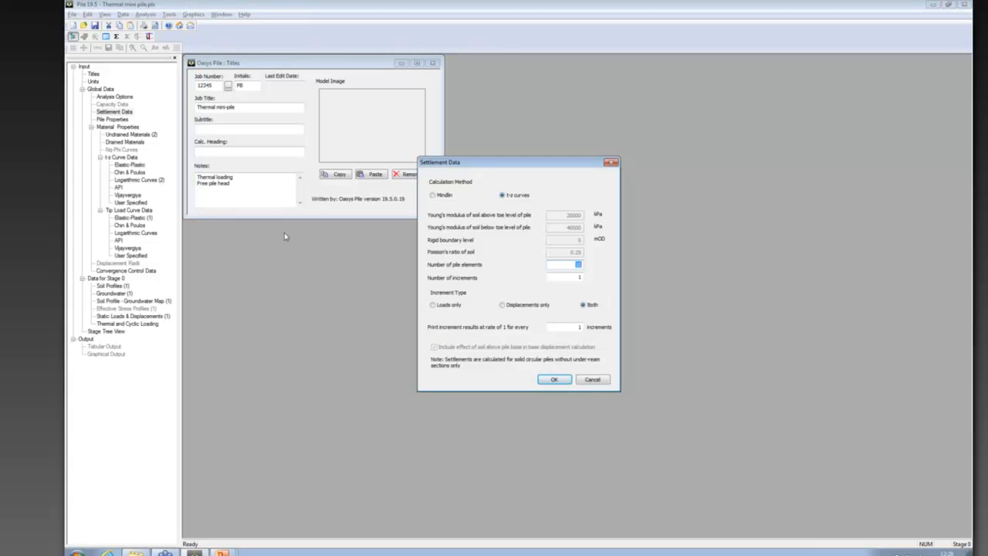
pyautogui.click(433, 195)
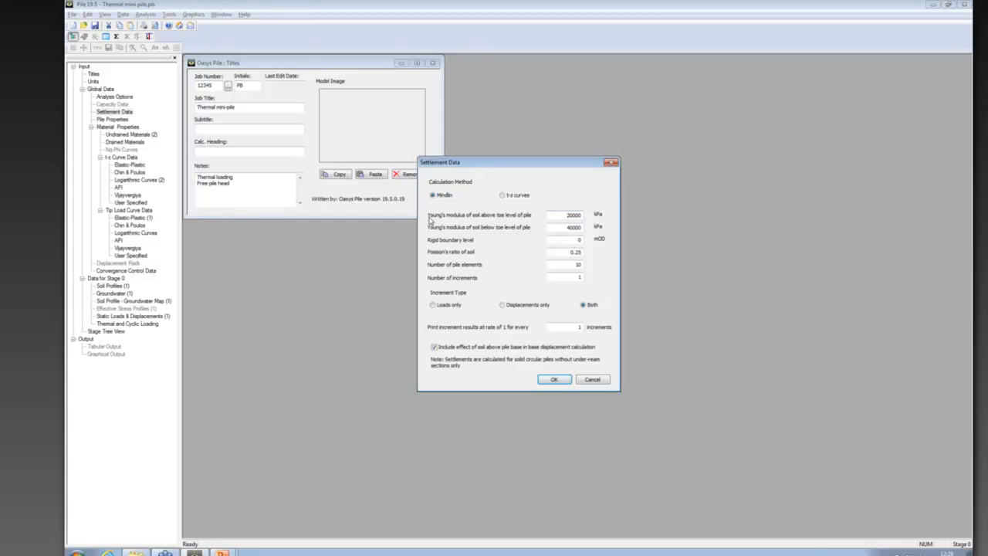
pyautogui.click(503, 196)
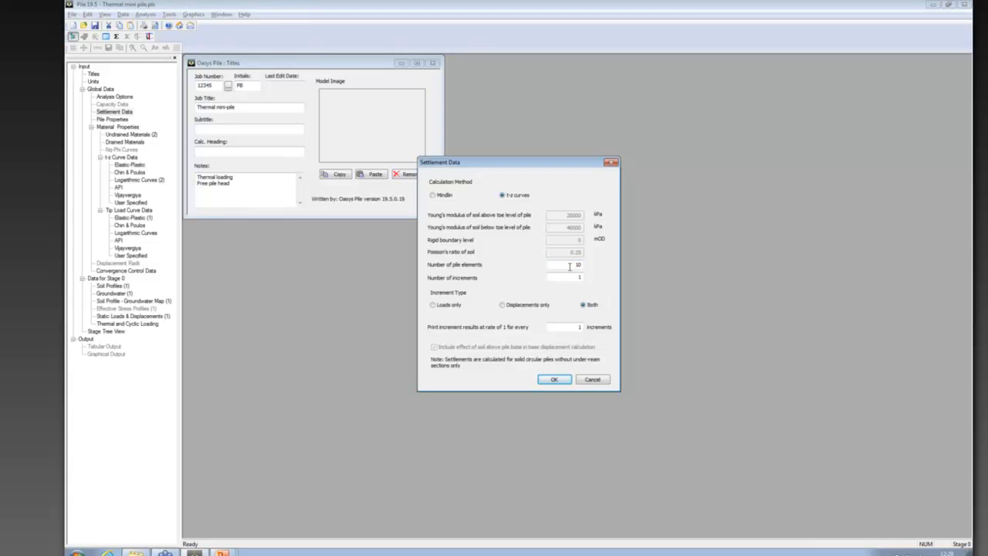
pyautogui.click(555, 379)
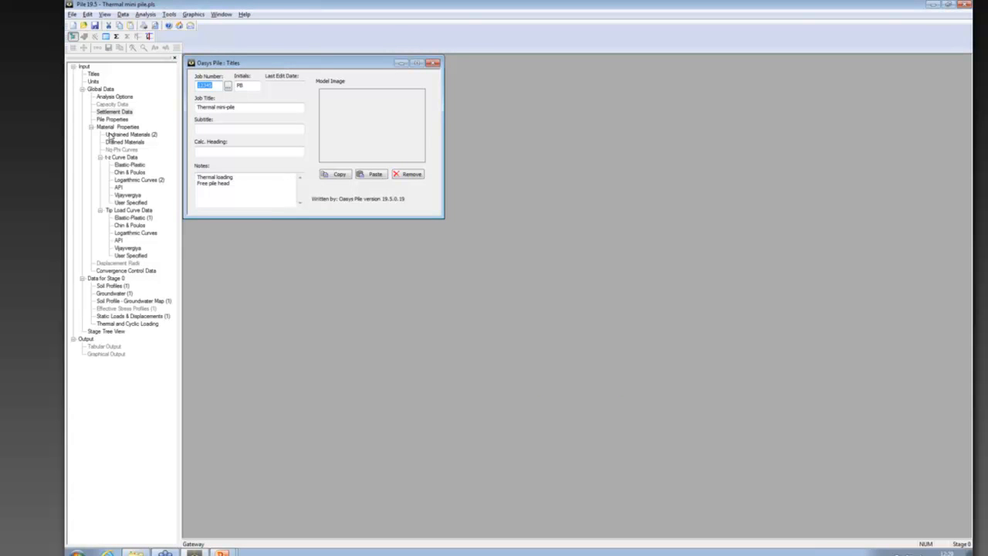
# Examine the undrained materials table through to the tip load curve column, and the logarithmic t-z curve parameters.
pyautogui.doubleClick(114, 136)
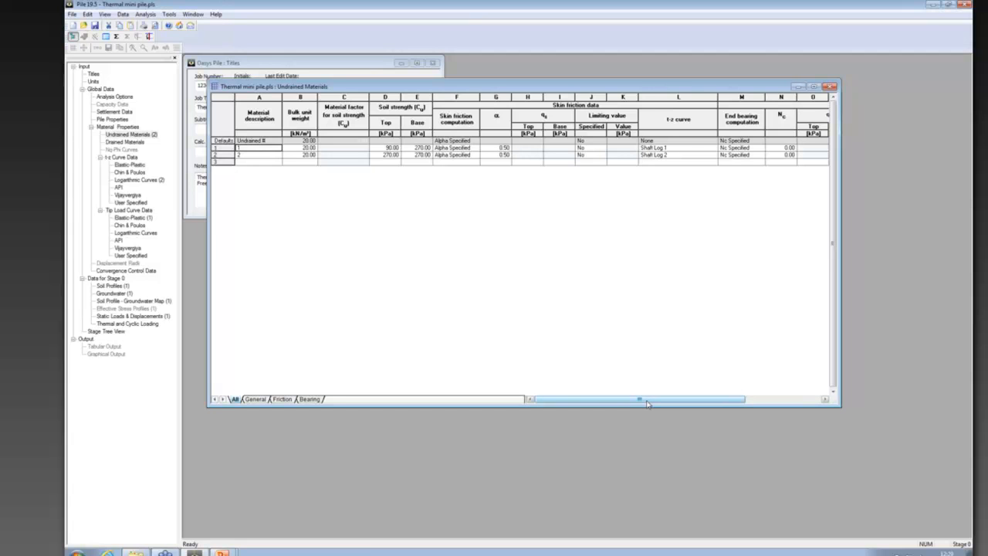
pyautogui.moveTo(647, 402); pyautogui.dragTo(734, 401)
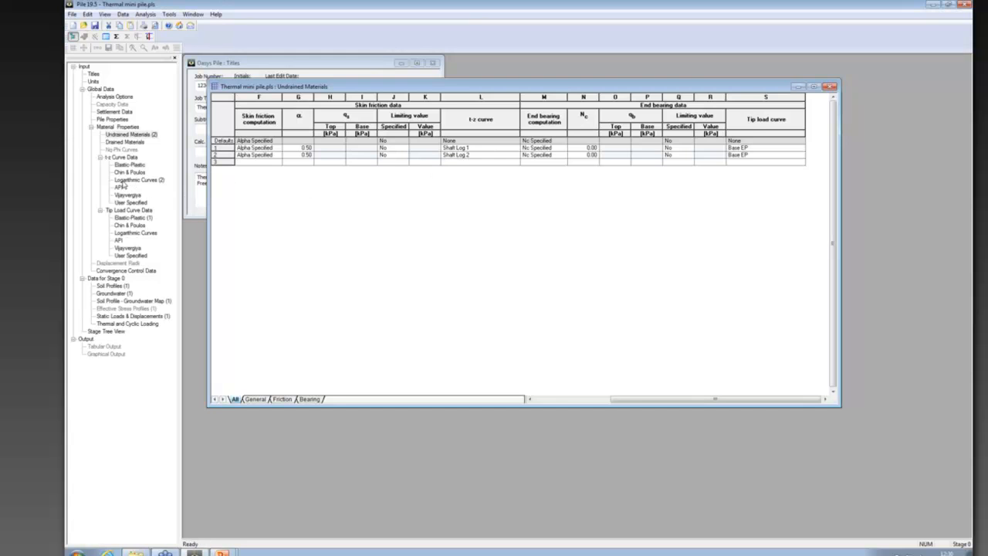
pyautogui.doubleClick(123, 180)
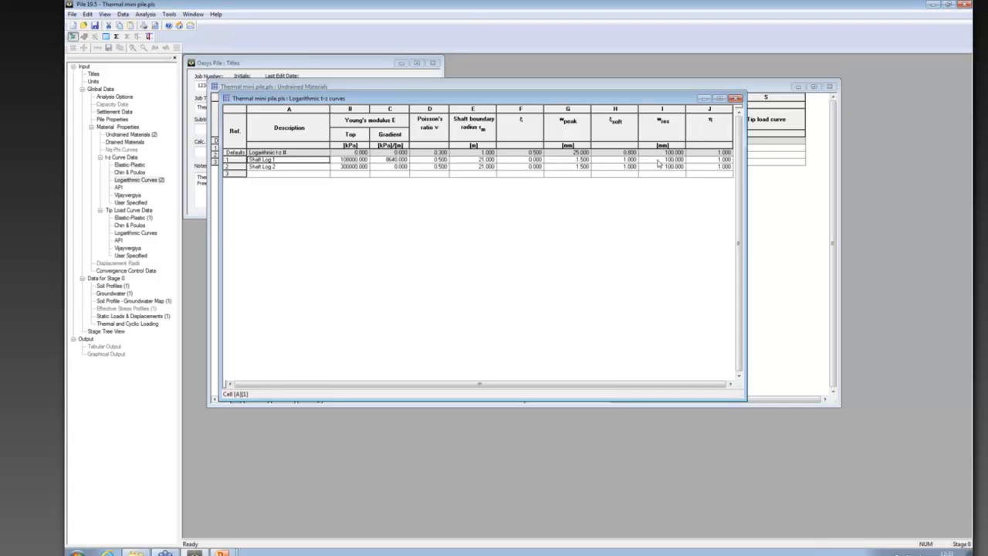
pyautogui.click(736, 99)
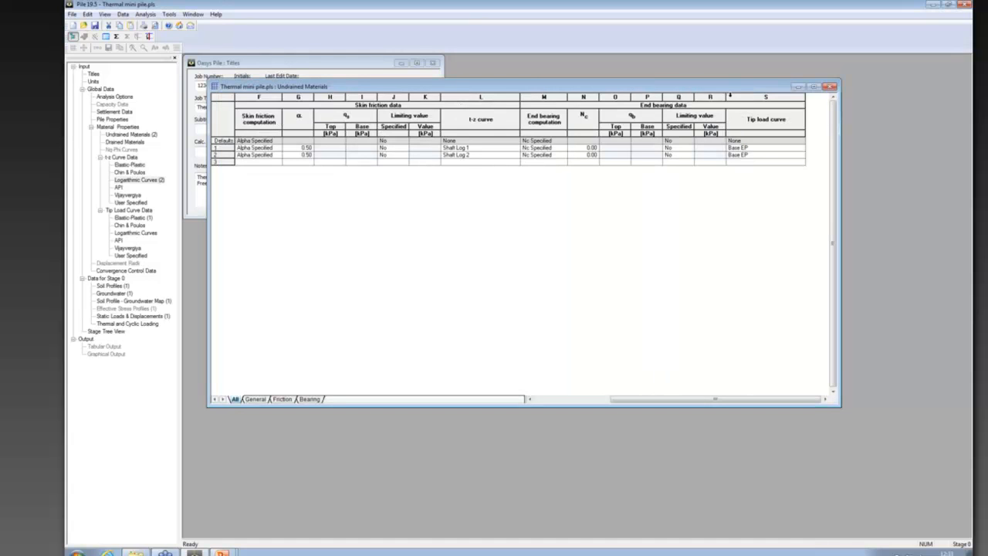
pyautogui.click(830, 87)
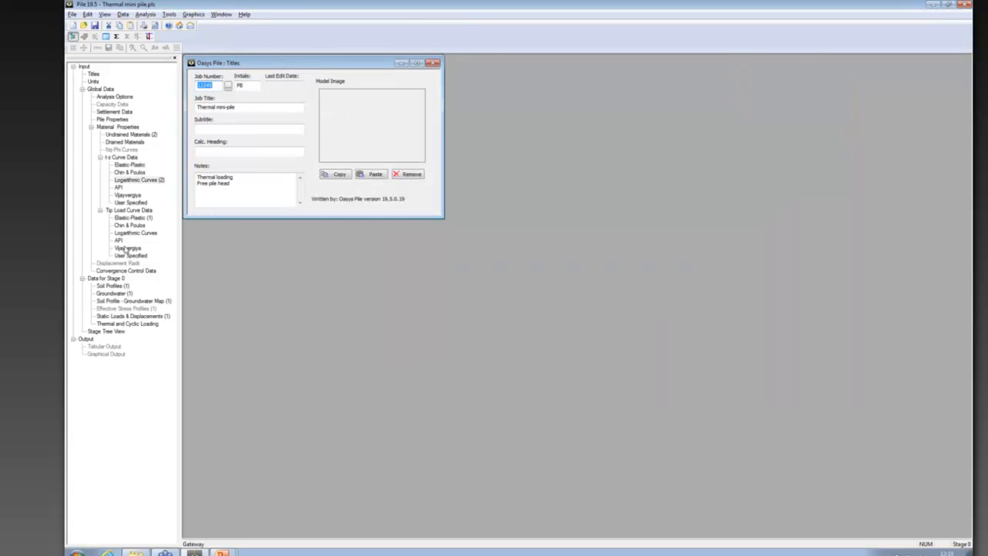
# Inspect the Stage 0 heating entry in the stage tree and its temperature change over ambient.
pyautogui.doubleClick(109, 332)
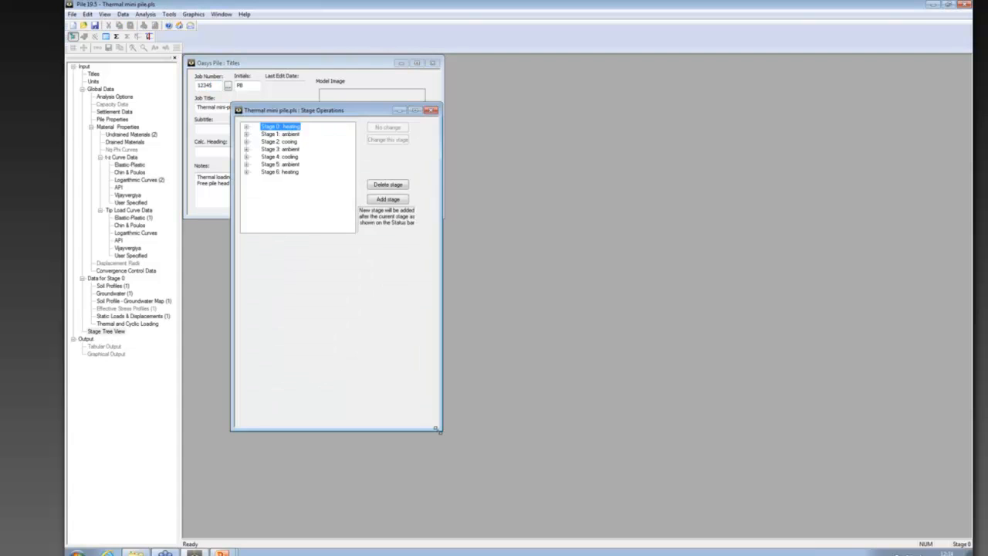
pyautogui.moveTo(437, 429); pyautogui.dragTo(499, 355)
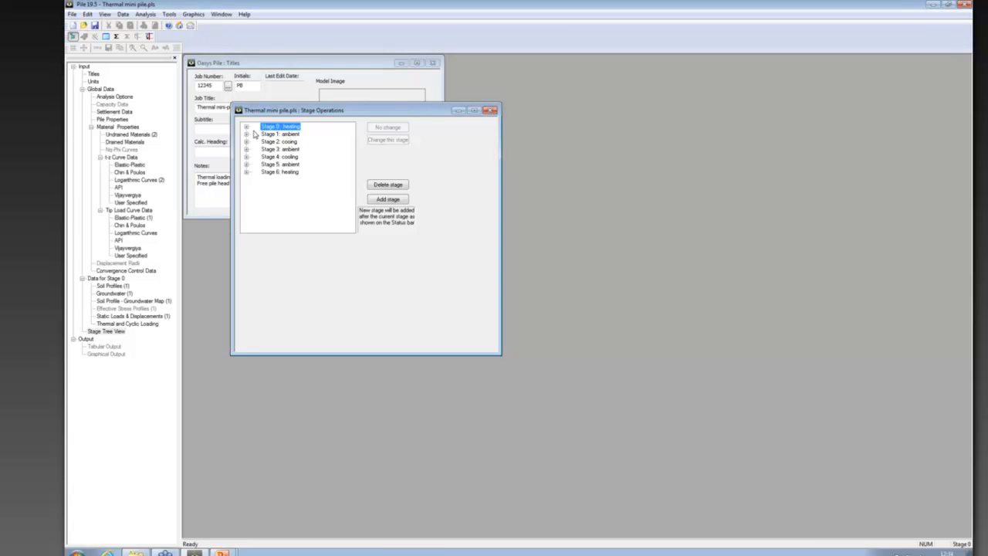
pyautogui.click(246, 128)
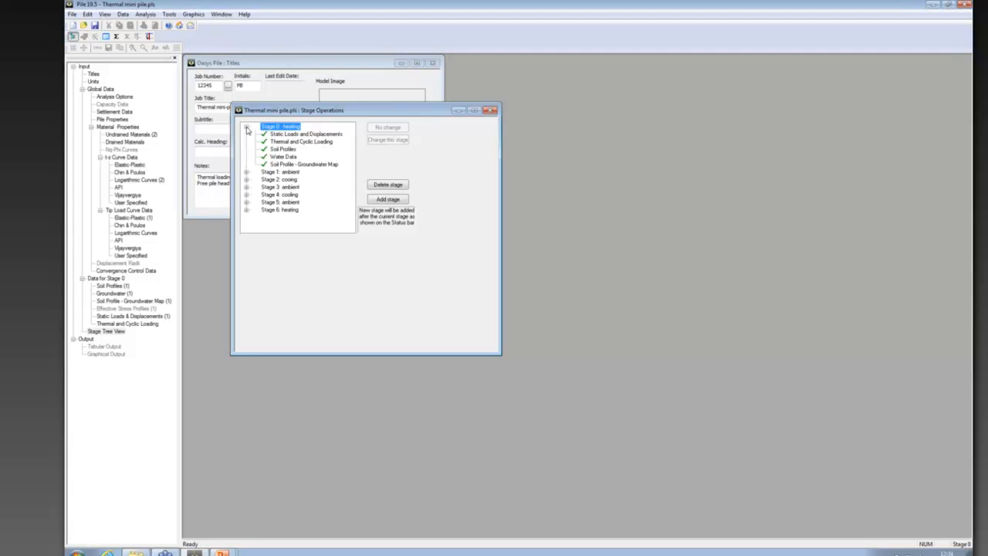
pyautogui.doubleClick(284, 143)
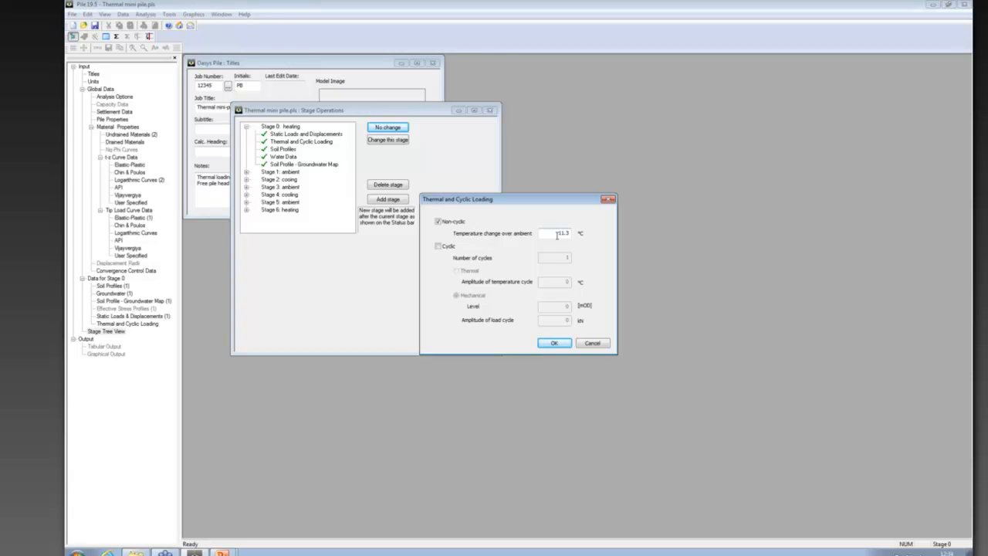
pyautogui.click(589, 344)
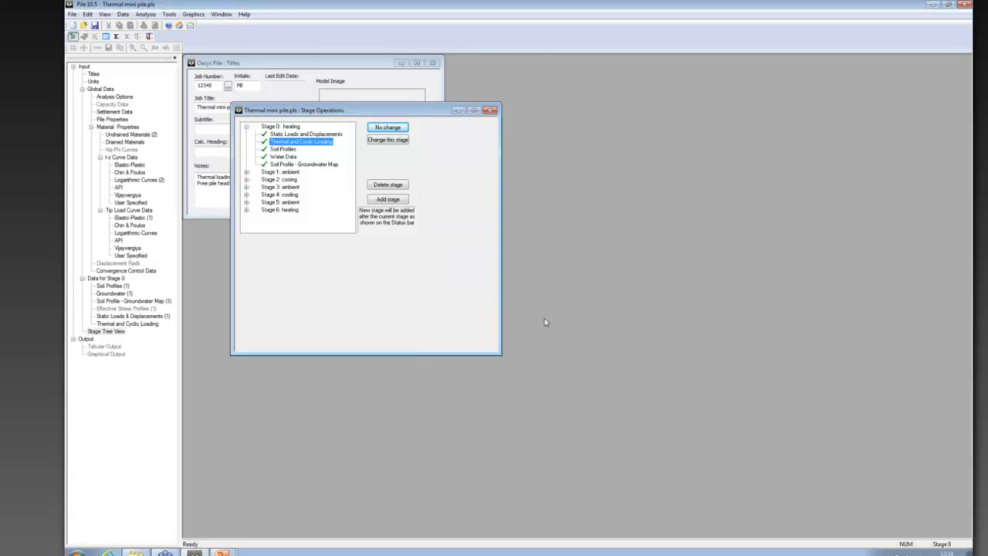
# Inspect the temperature change over ambient in the thermal and cyclic loading of Stage 1 and Stage 2.
pyautogui.click(245, 127)
pyautogui.click(245, 134)
pyautogui.click(281, 150)
pyautogui.doubleClick(281, 151)
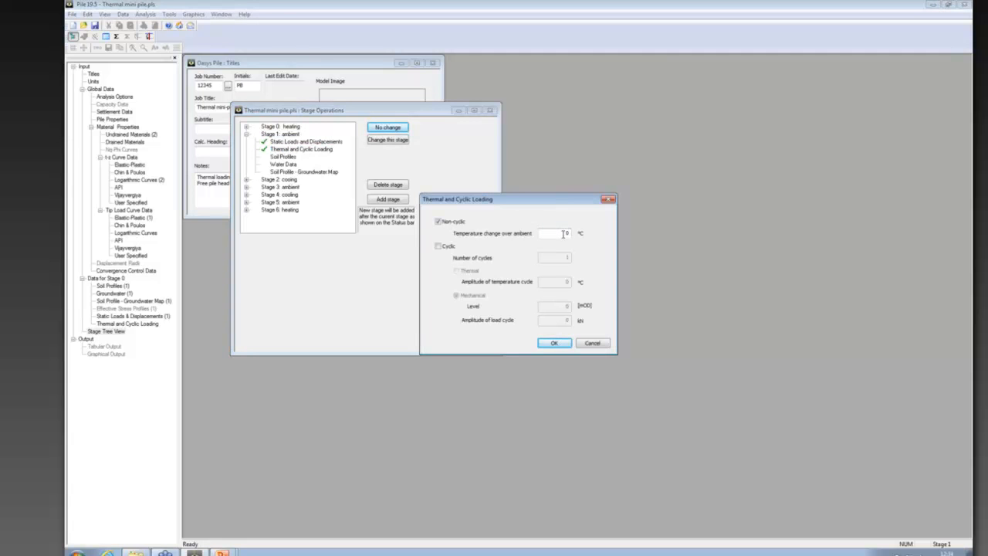
pyautogui.click(607, 200)
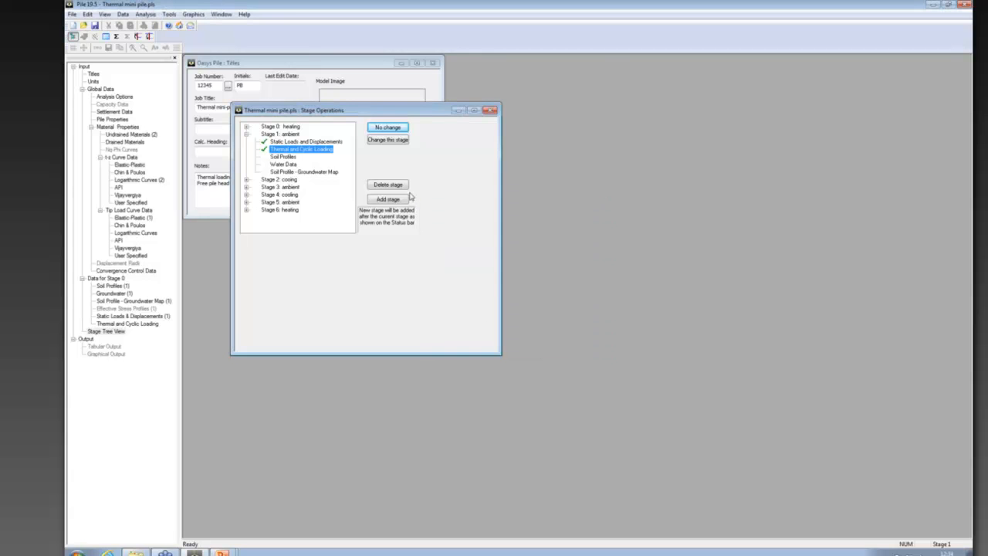
pyautogui.click(247, 134)
pyautogui.click(247, 142)
pyautogui.doubleClick(285, 157)
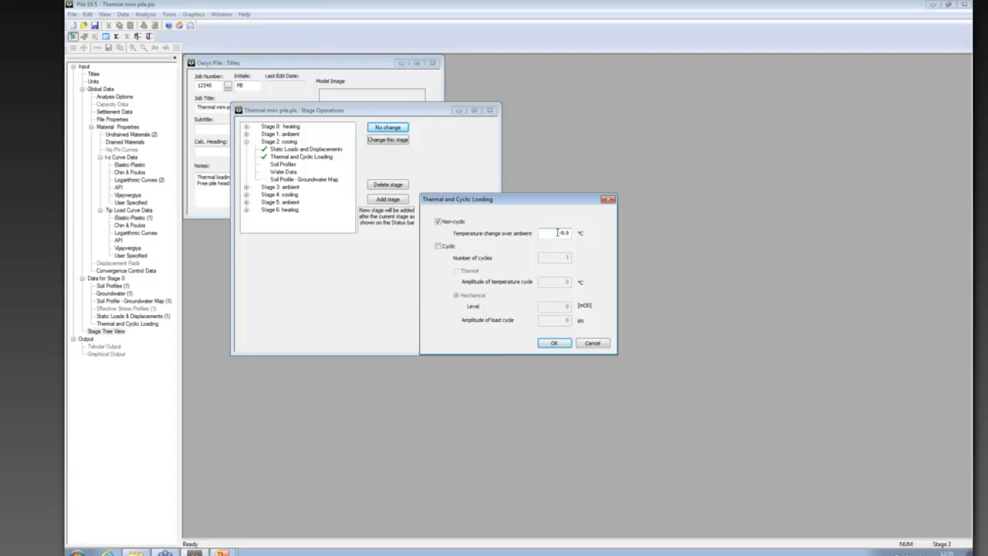
pyautogui.moveTo(558, 234); pyautogui.dragTo(567, 236)
pyautogui.click(549, 233)
pyautogui.click(585, 349)
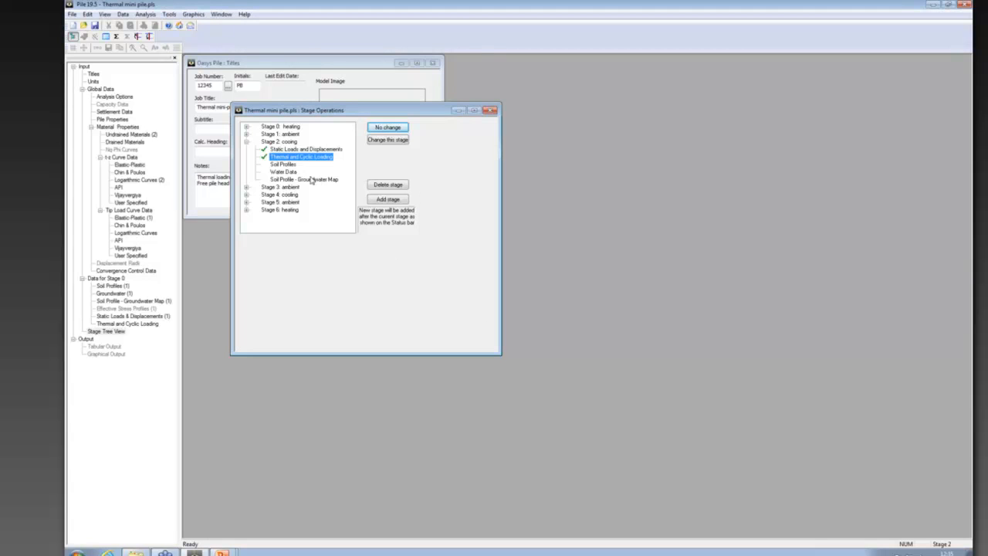
# Inspect the temperature change over ambient in the thermal and cyclic loading of Stage 3 and Stage 4.
pyautogui.click(246, 142)
pyautogui.click(246, 149)
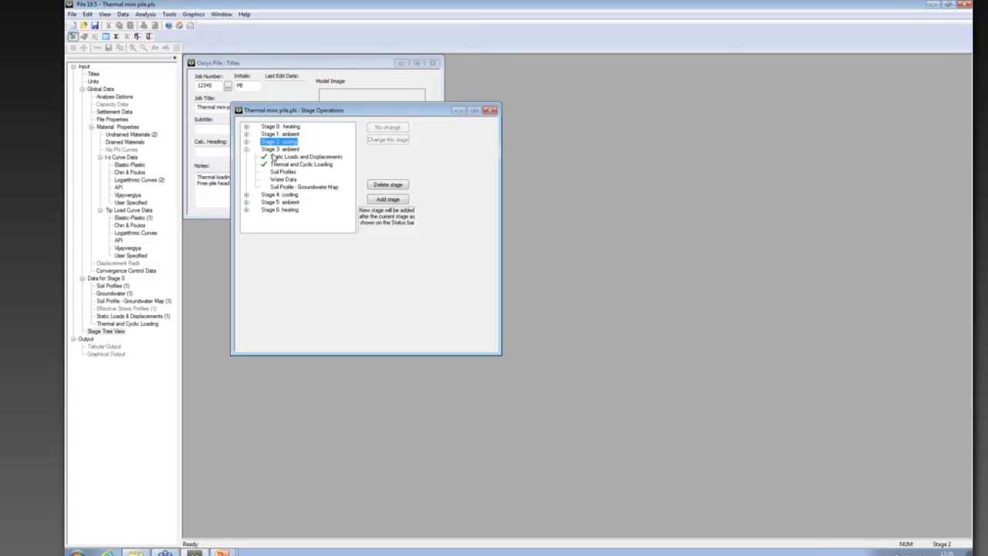
pyautogui.doubleClick(297, 164)
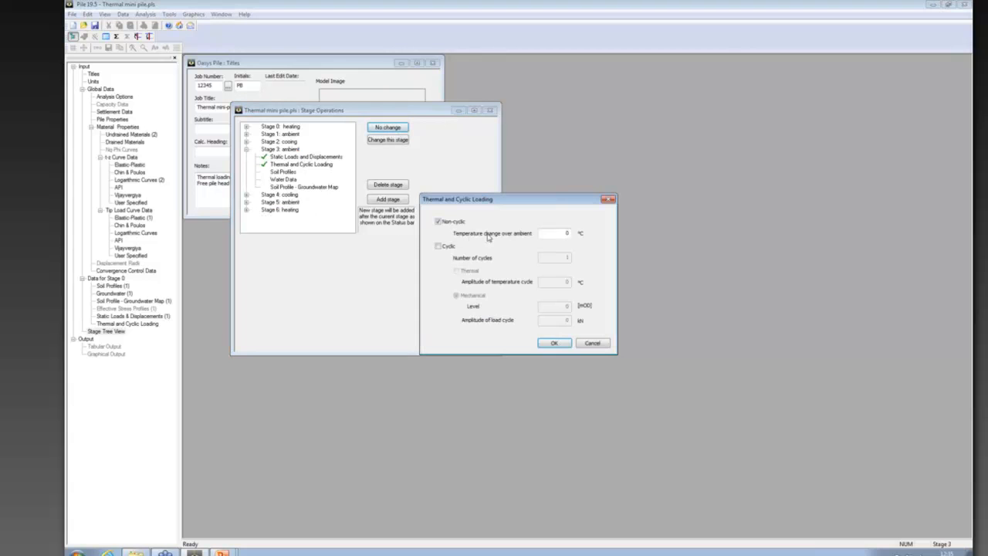
pyautogui.click(608, 200)
pyautogui.click(246, 149)
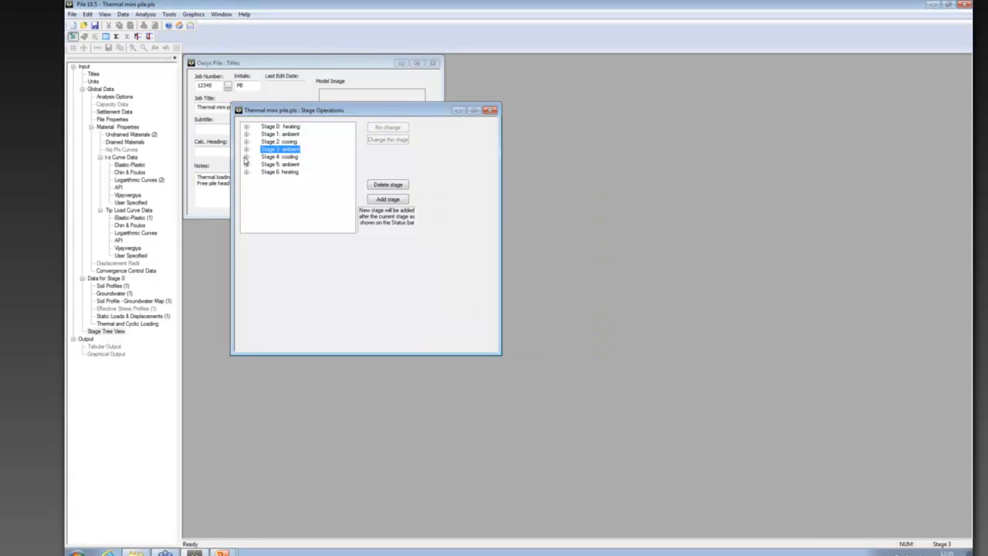
pyautogui.click(247, 157)
pyautogui.doubleClick(297, 172)
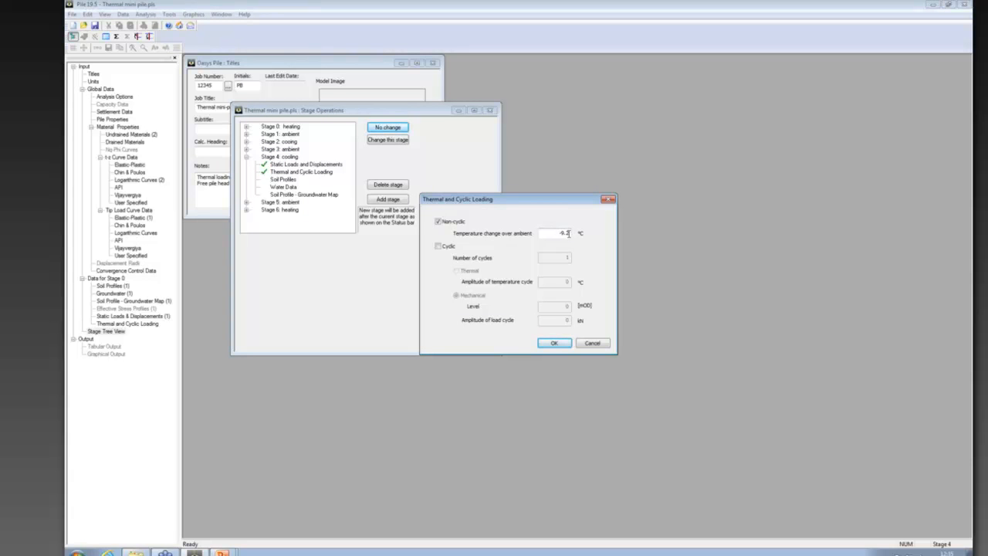
pyautogui.click(592, 343)
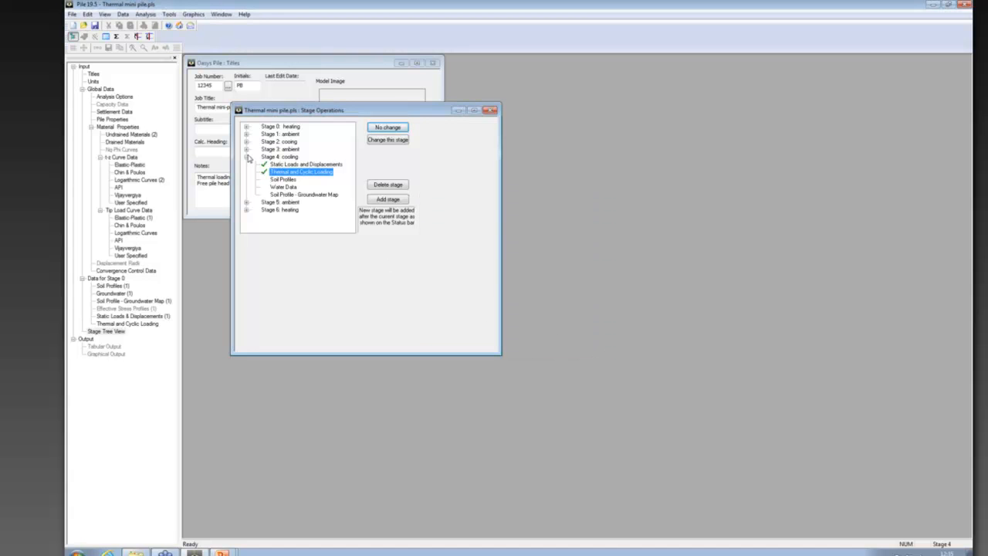
# Inspect the thermal and cyclic loading of Stage 5 and Stage 6, and close the stage operations window.
pyautogui.click(247, 156)
pyautogui.click(247, 164)
pyautogui.click(287, 180)
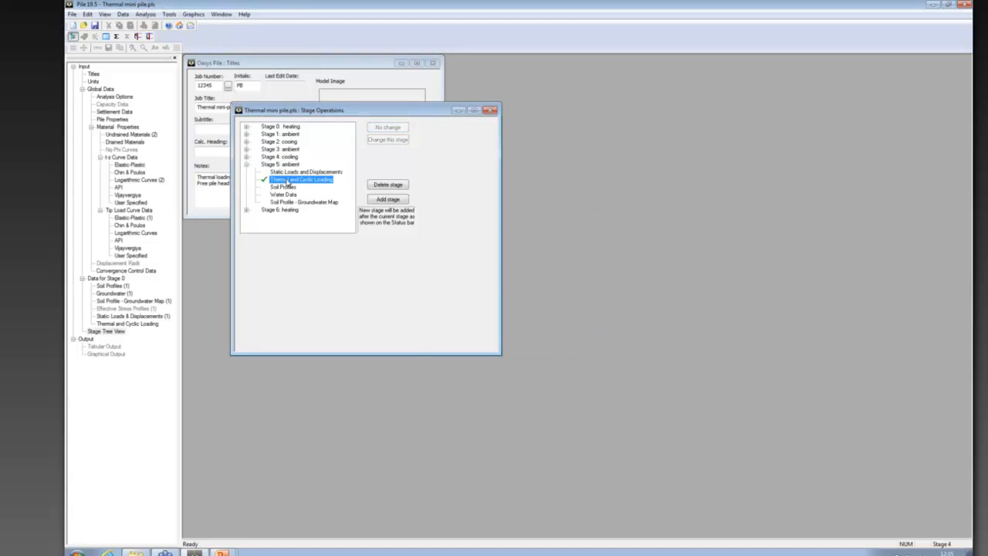
pyautogui.doubleClick(287, 182)
pyautogui.click(609, 199)
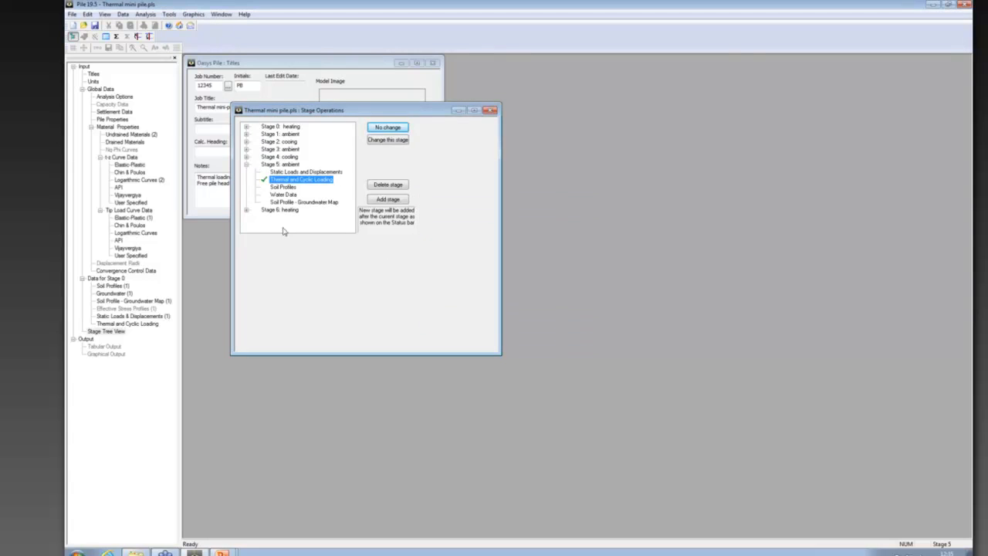
pyautogui.click(247, 164)
pyautogui.click(247, 172)
pyautogui.doubleClick(275, 188)
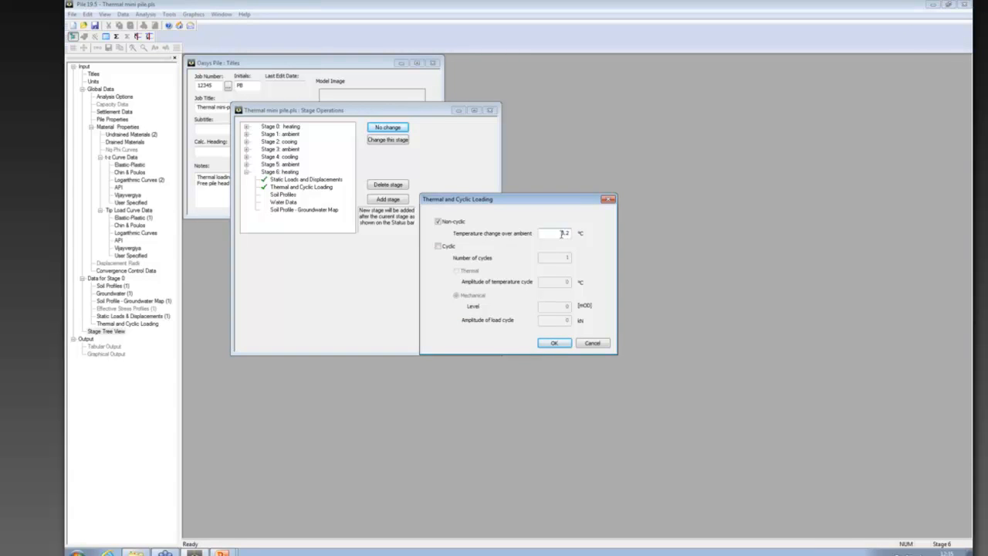
pyautogui.click(592, 344)
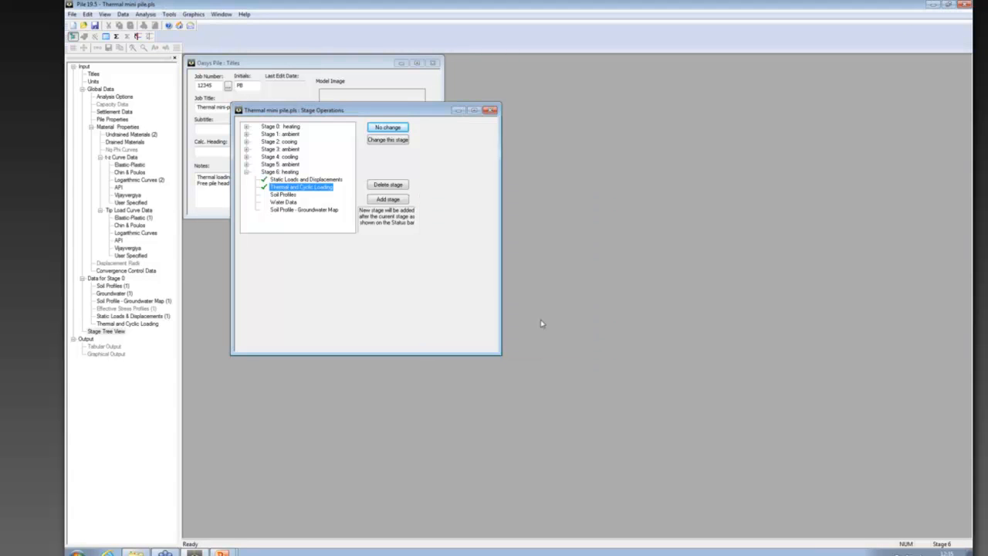
pyautogui.click(490, 111)
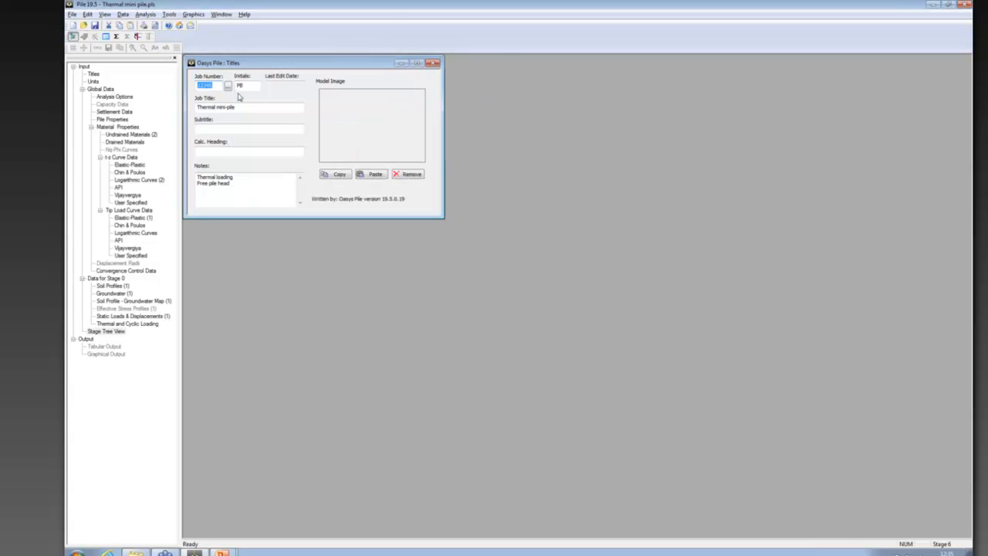
# Run the analysis of the thermal mini-pile model, proceeding past the data check warnings.
pyautogui.click(115, 37)
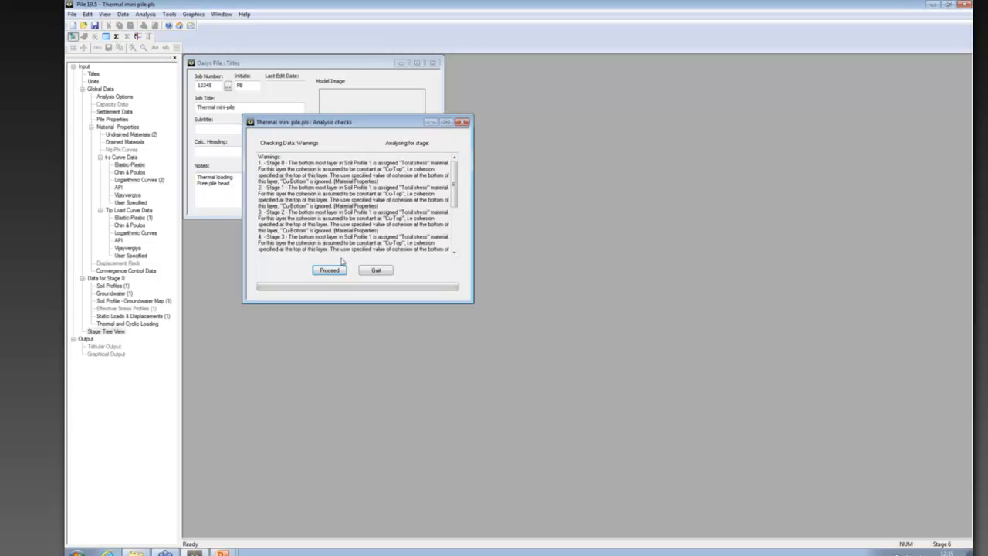
pyautogui.click(325, 274)
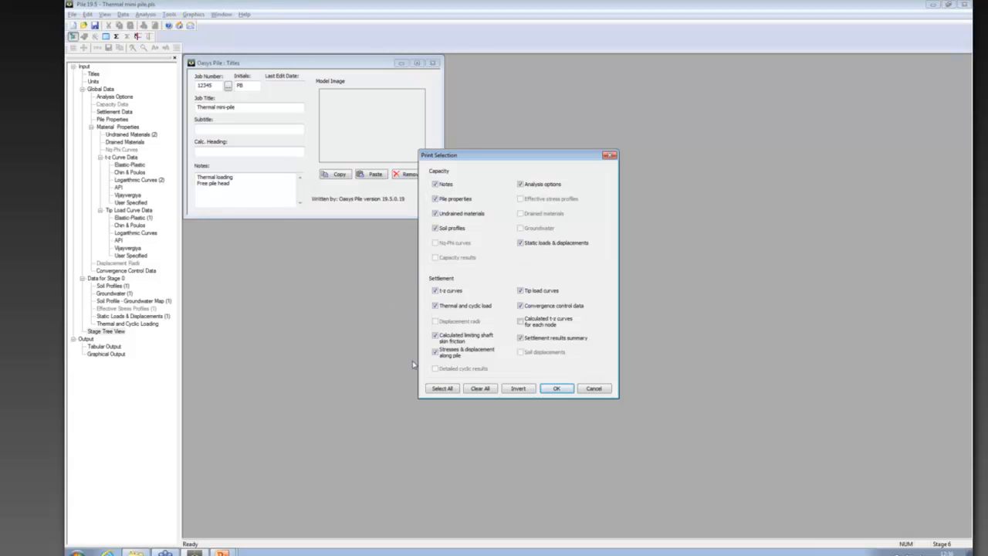
# Restrict the tabular output to stresses and displacement along the pile, and generate it.
pyautogui.click(479, 388)
pyautogui.click(448, 353)
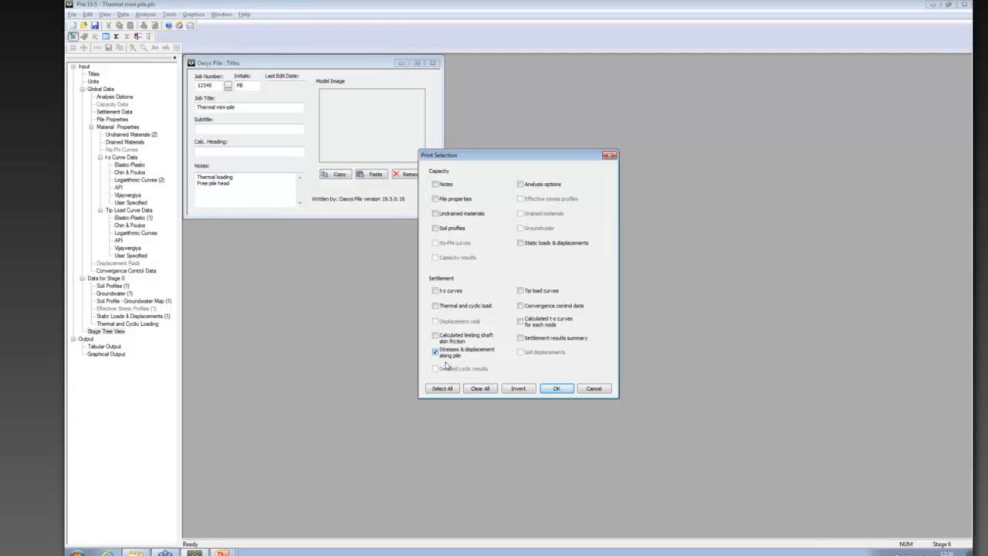
pyautogui.click(555, 388)
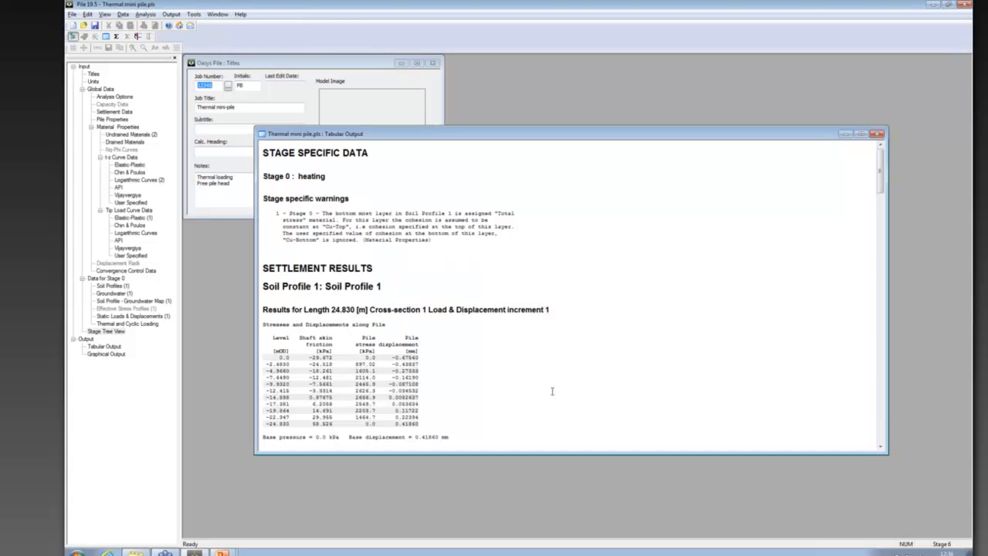
# Open the graphical output in a maximized window and plot shaft skin friction, pile stress and pile displacement for Stage 6.
pyautogui.doubleClick(105, 355)
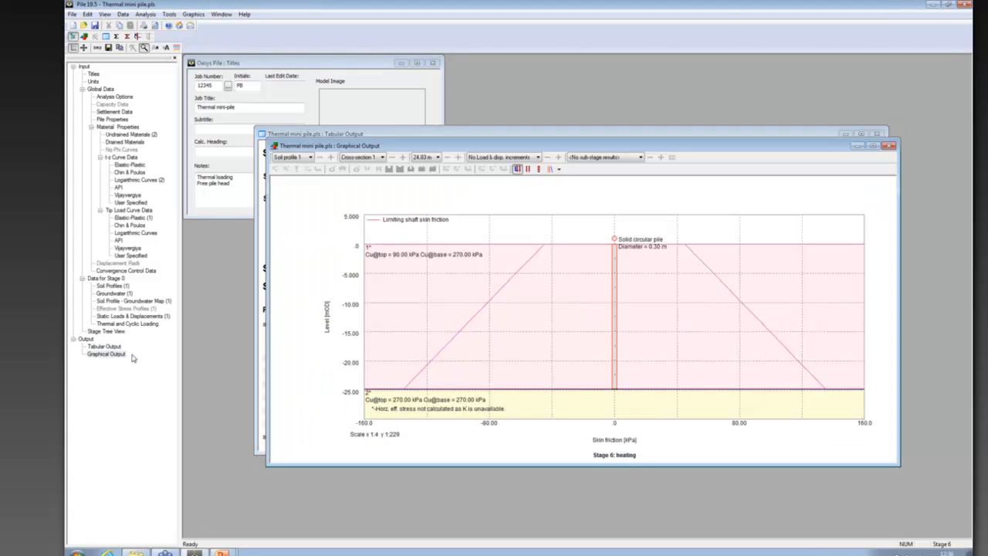
pyautogui.doubleClick(400, 146)
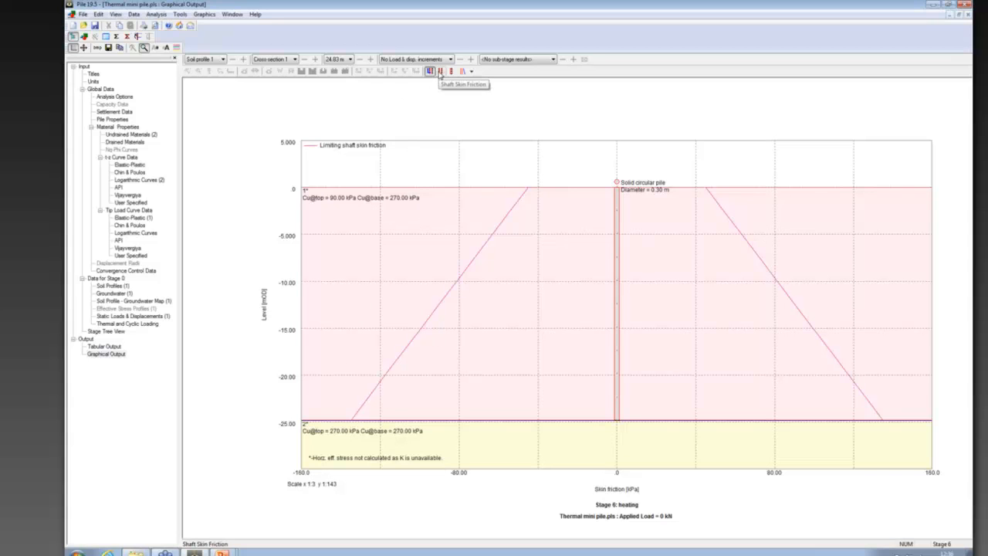
pyautogui.click(439, 71)
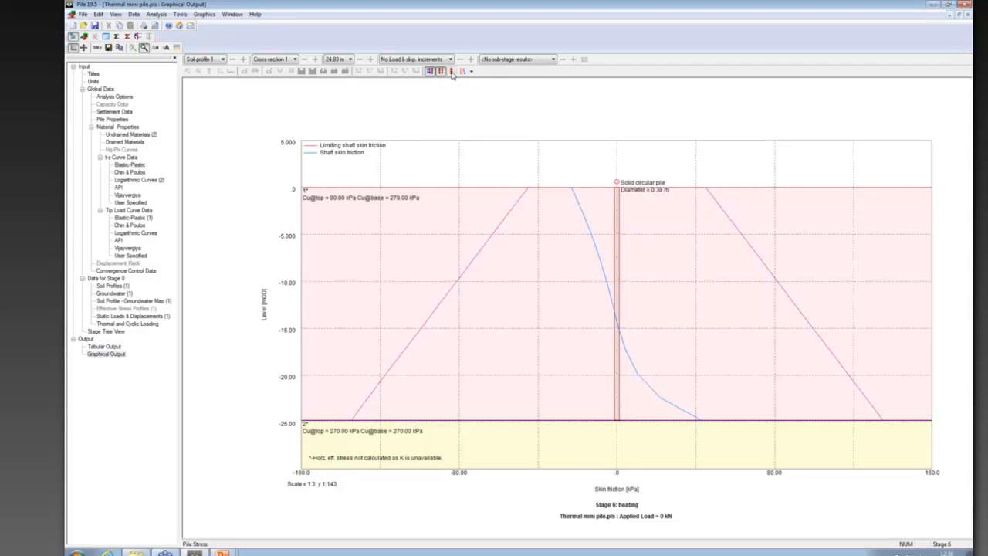
pyautogui.click(452, 71)
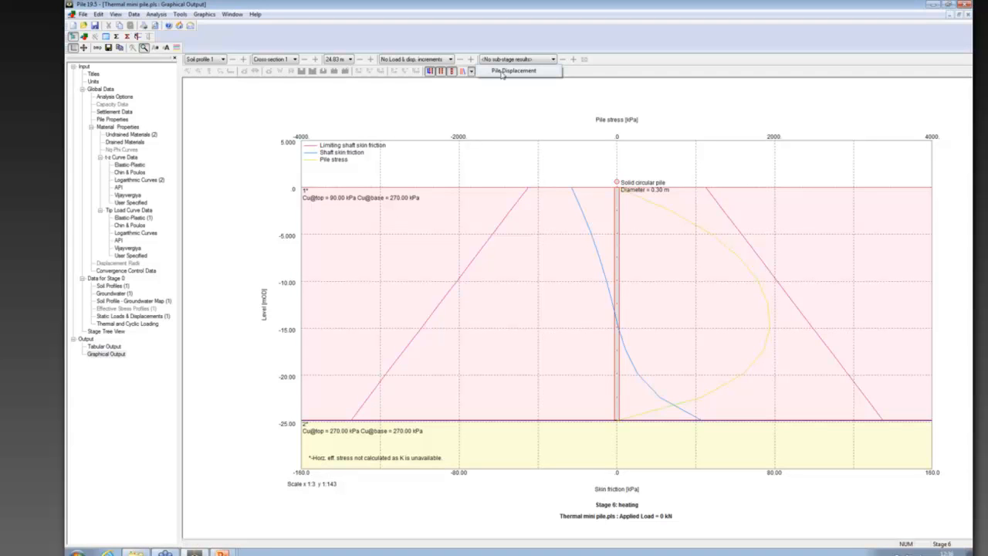
pyautogui.click(502, 75)
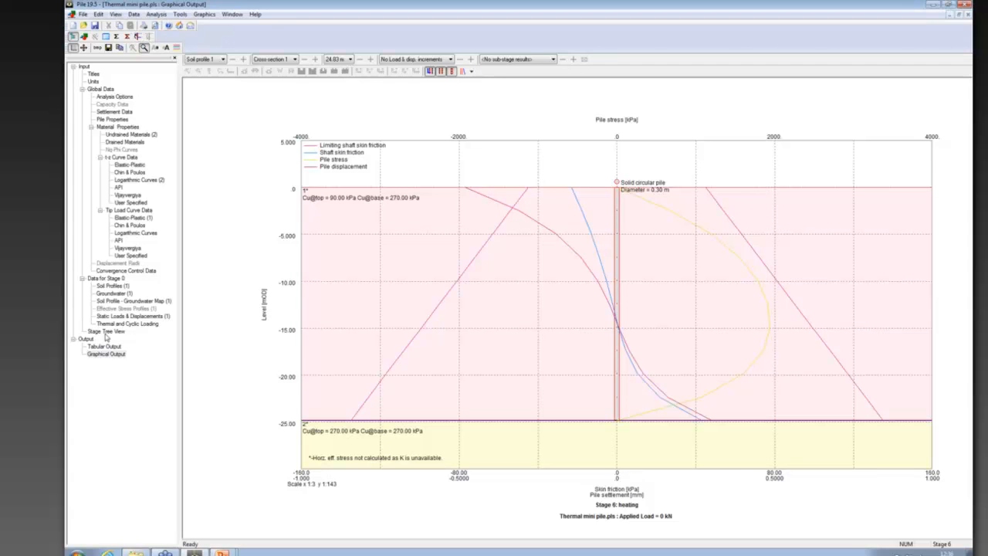
# Go back to Stage 0 and examine the pile result plots stage by stage through to Stage 6.
pyautogui.click(138, 37)
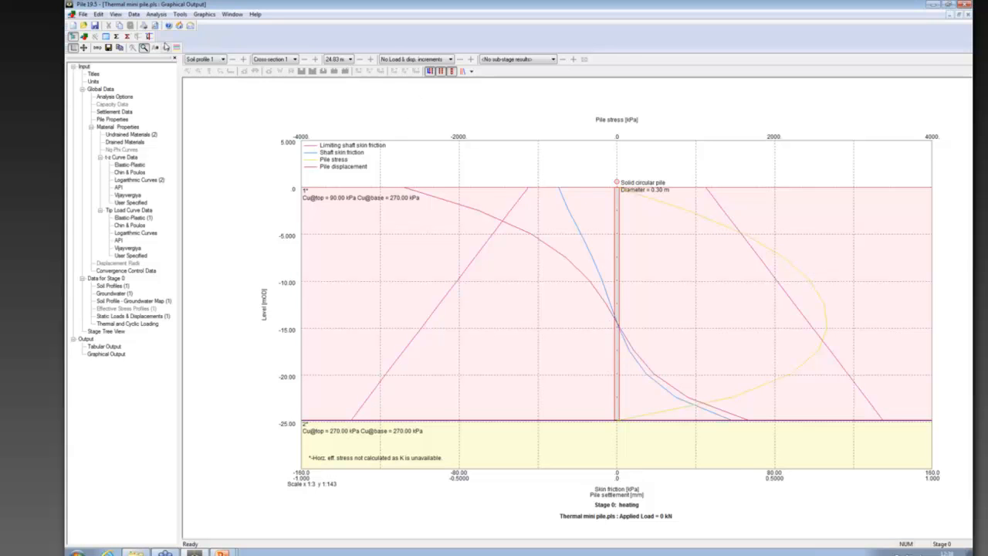
pyautogui.click(149, 36)
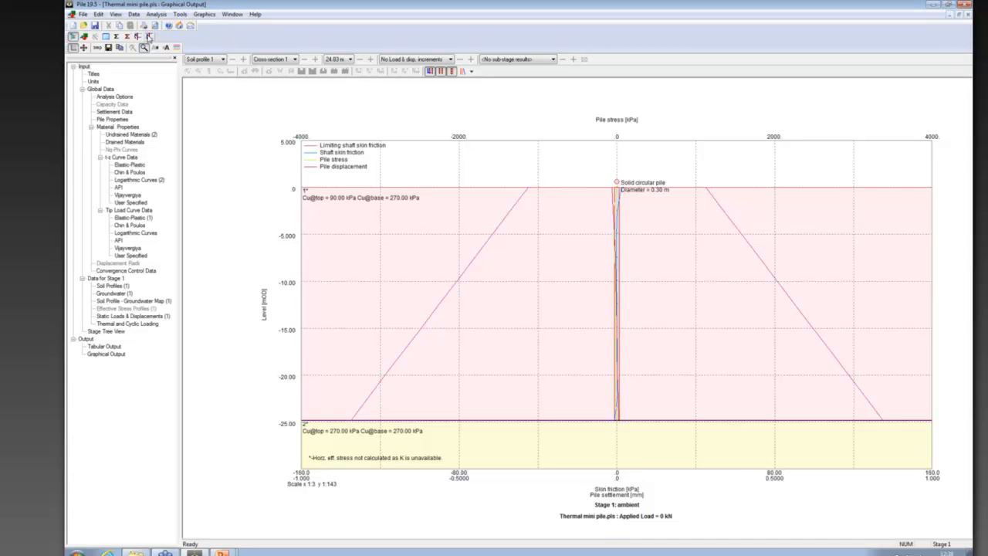
pyautogui.click(149, 36)
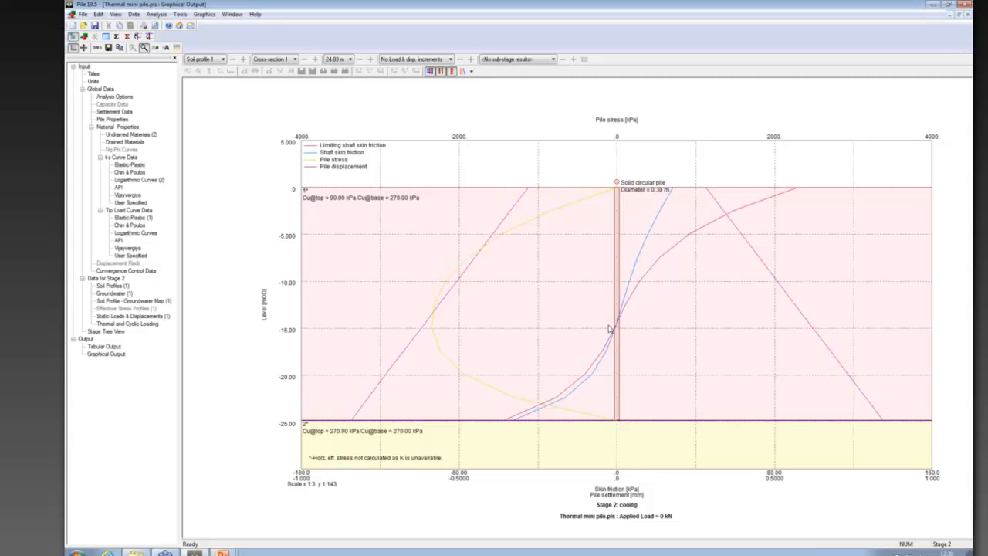
pyautogui.click(149, 37)
pyautogui.click(149, 37)
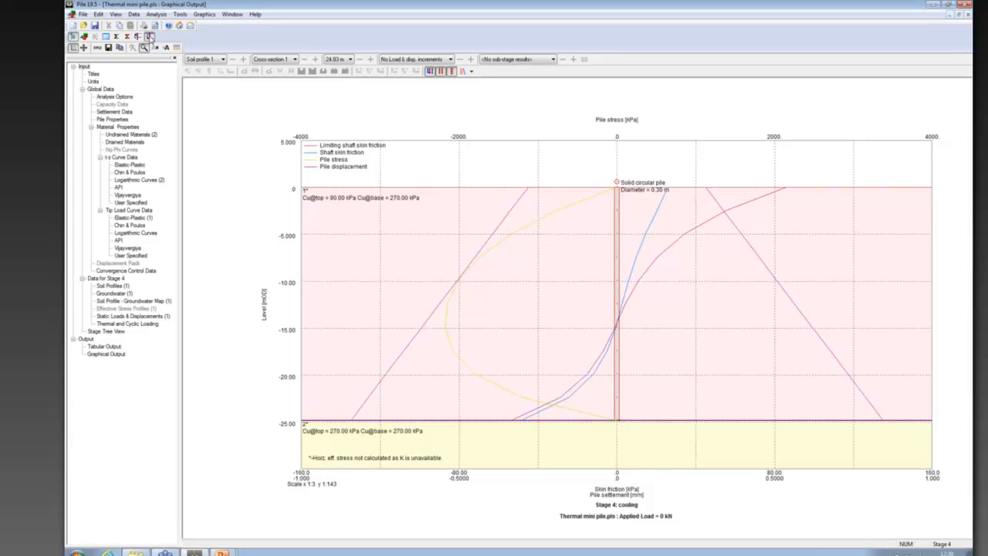
pyautogui.click(150, 37)
pyautogui.click(150, 37)
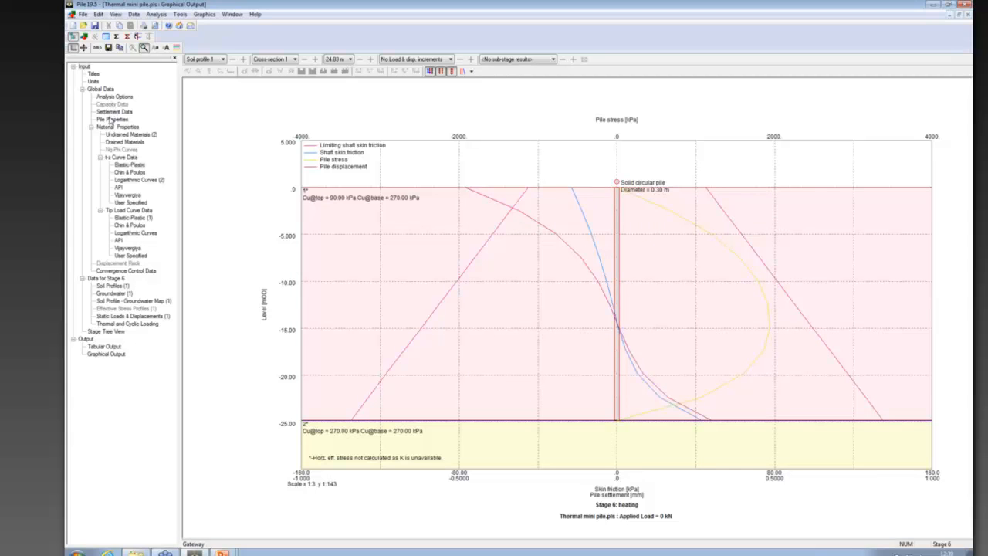
# Change the pile head condition to Fixed in the pile properties, keeping the cross-section dimensions, and finish the edit.
pyautogui.doubleClick(112, 120)
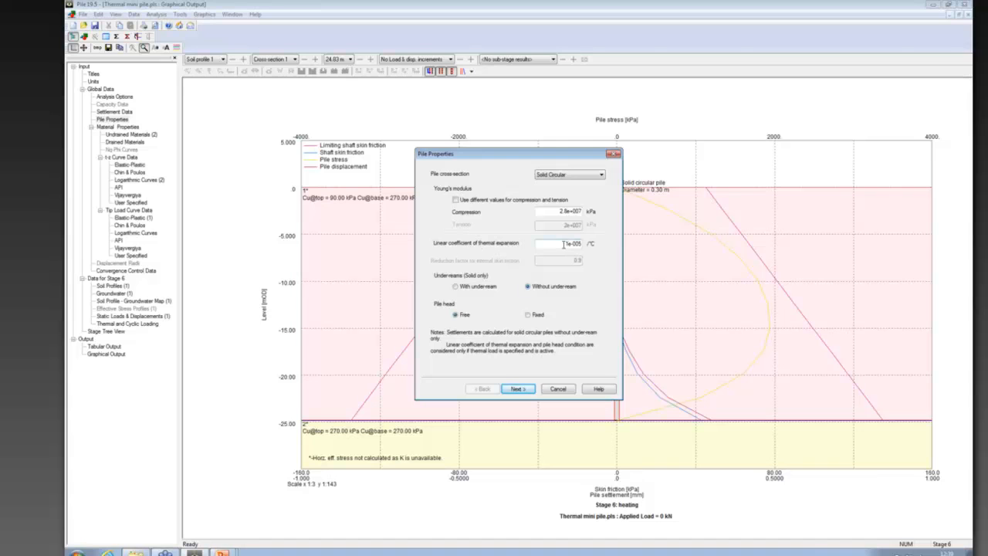
pyautogui.moveTo(563, 244); pyautogui.dragTo(577, 244)
pyautogui.moveTo(484, 161); pyautogui.dragTo(404, 171)
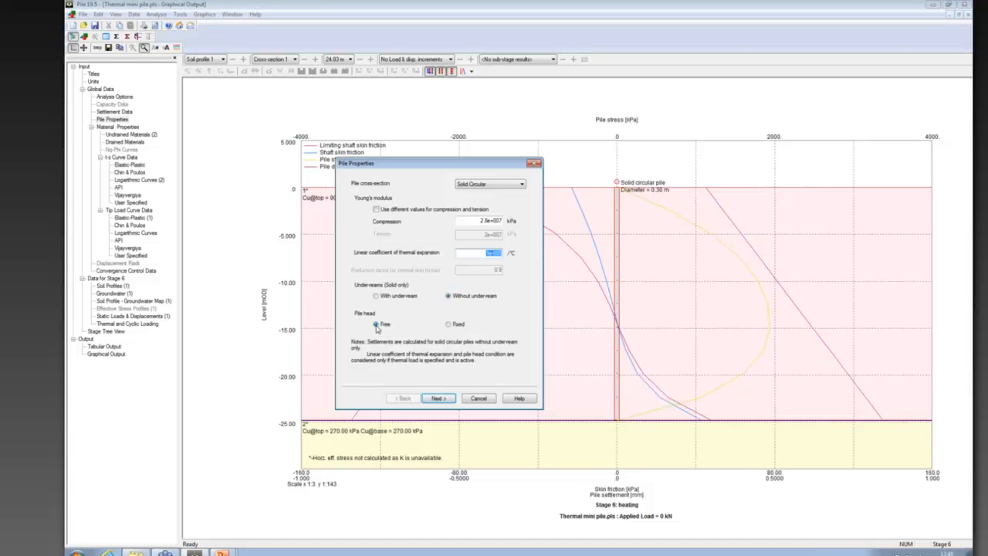
pyautogui.click(448, 325)
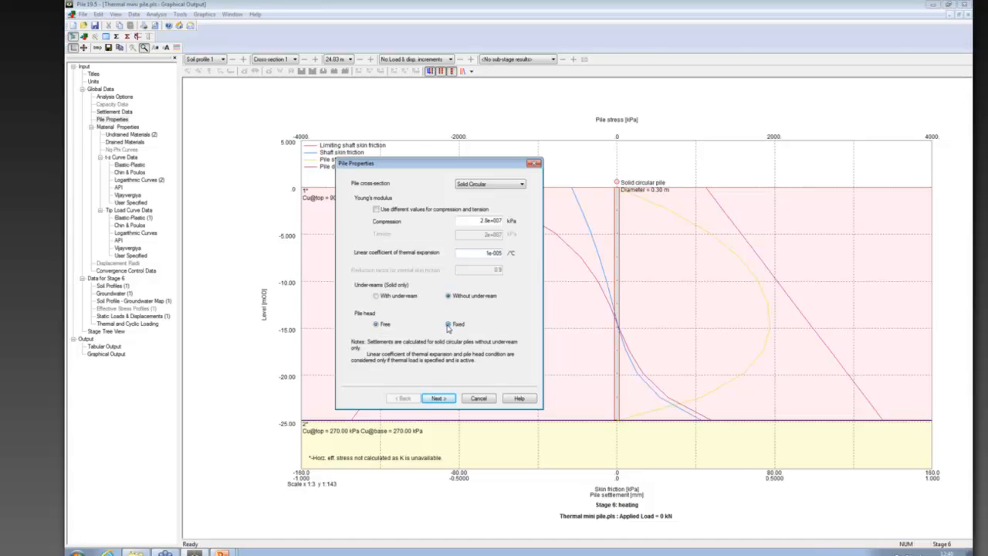
pyautogui.click(433, 400)
pyautogui.click(433, 400)
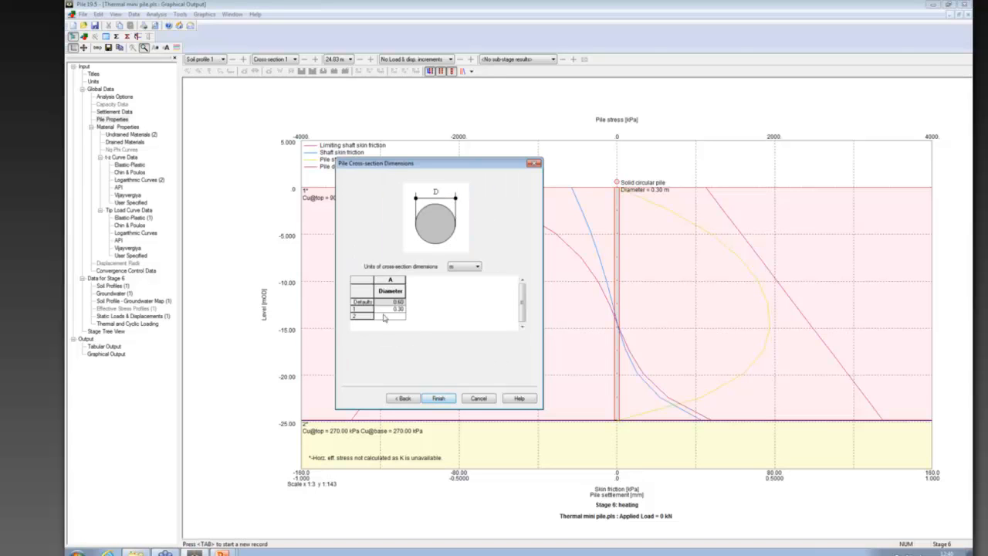
pyautogui.click(441, 400)
pyautogui.click(465, 310)
# Rerun the analysis with the fixed pile head past the data check warnings, and output only stresses and displacement along the pile.
pyautogui.click(116, 36)
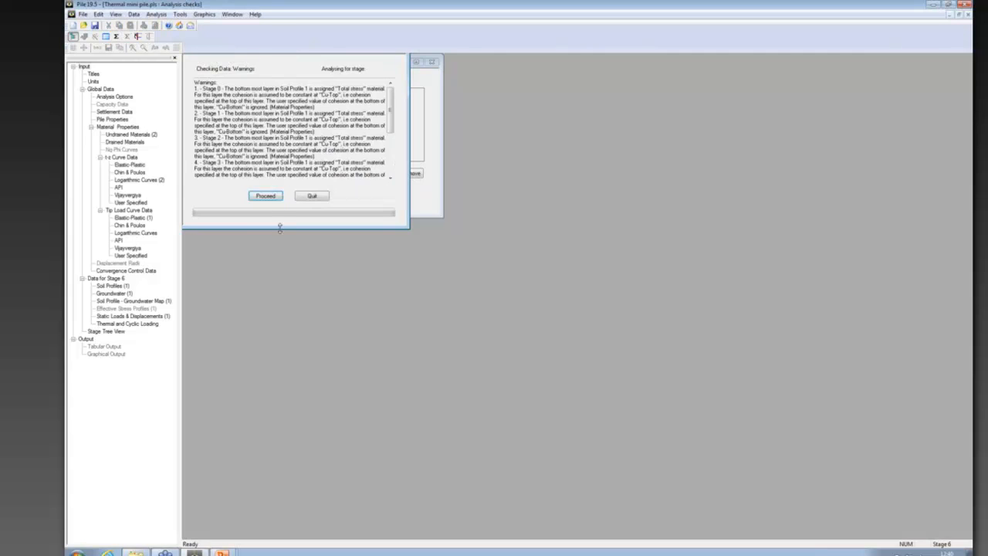
pyautogui.click(267, 196)
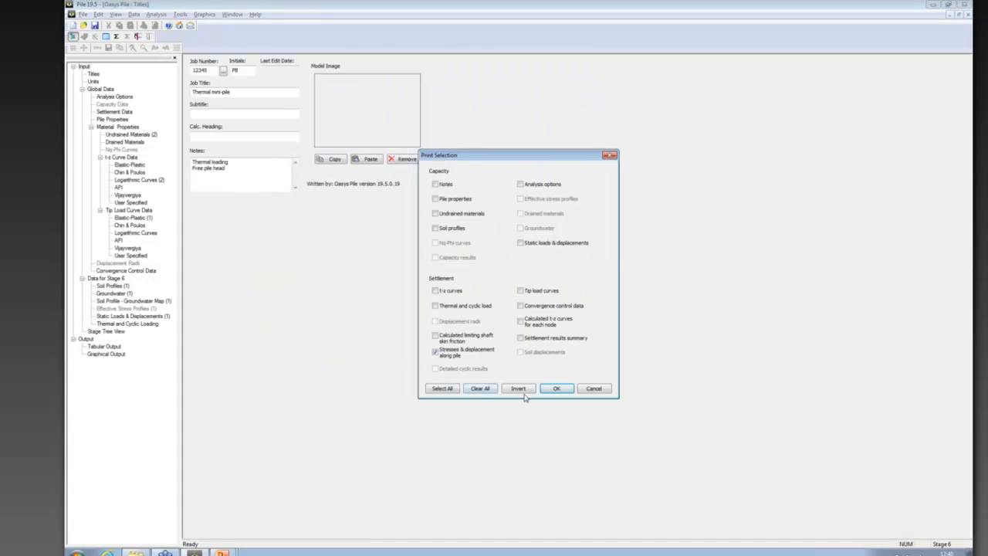
pyautogui.click(553, 389)
# Open the graphical output of the fixed-head pile and plot its shaft skin friction, pile stress and pile displacement.
pyautogui.click(106, 353)
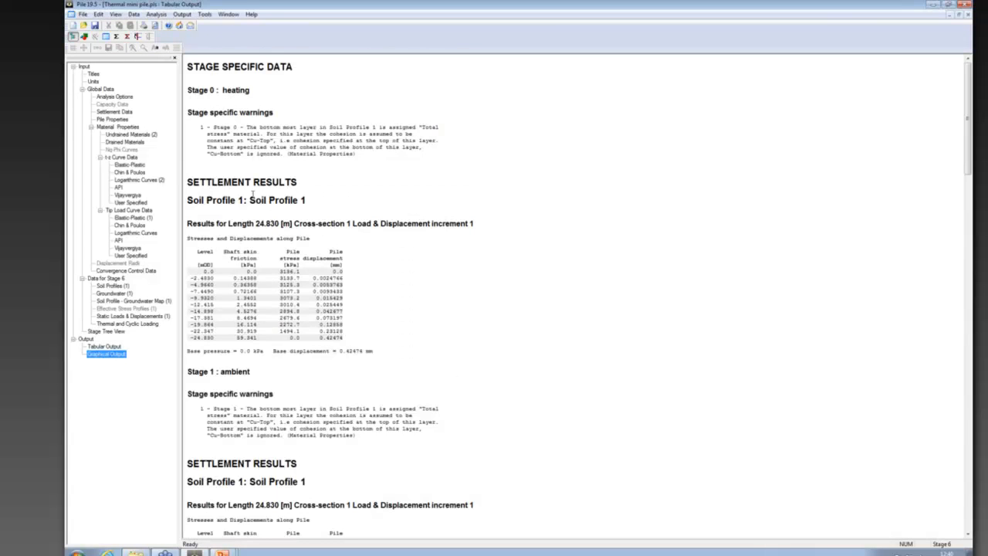
pyautogui.doubleClick(108, 354)
pyautogui.click(436, 71)
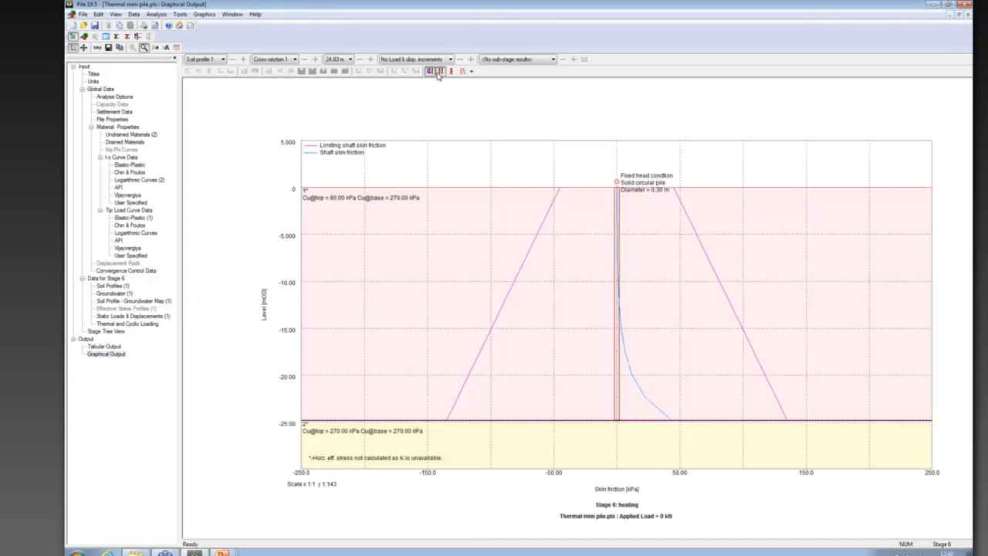
pyautogui.click(453, 71)
pyautogui.click(462, 71)
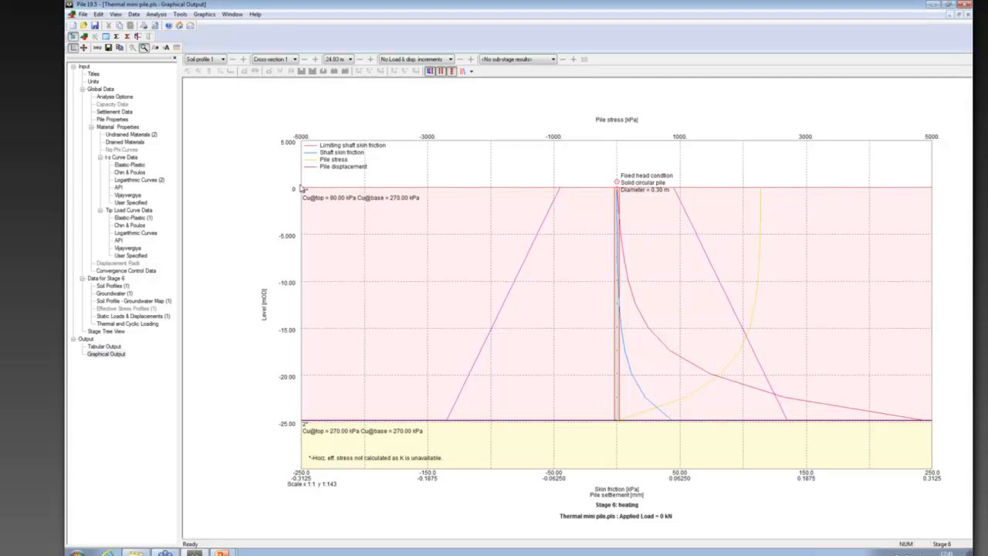
# Switch to the PowerPoint presentation, resume its slide show and advance to the case study slide comparing axial force with depth.
pyautogui.hotkey('alt', 'Tab')
pyautogui.hotkey('alt', 'Tab')
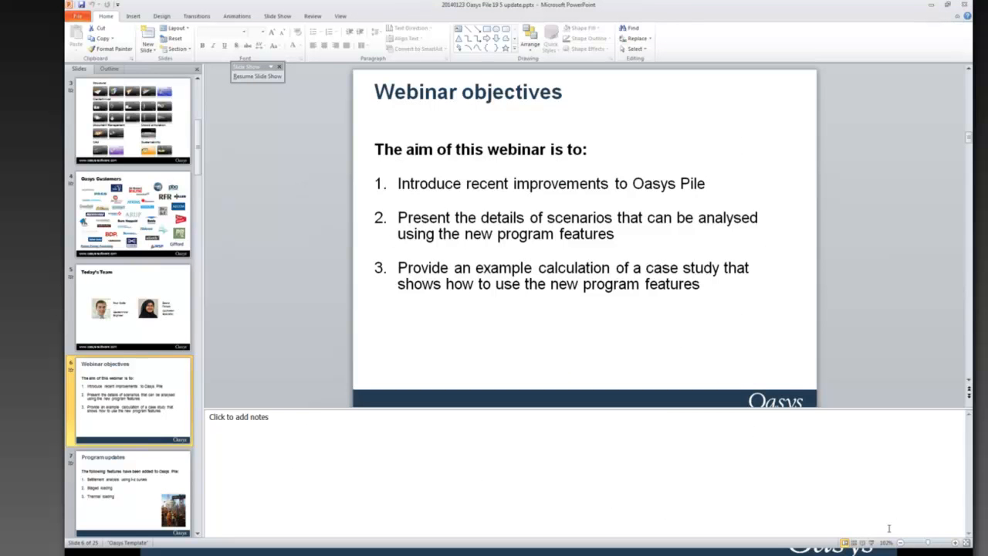
pyautogui.click(871, 542)
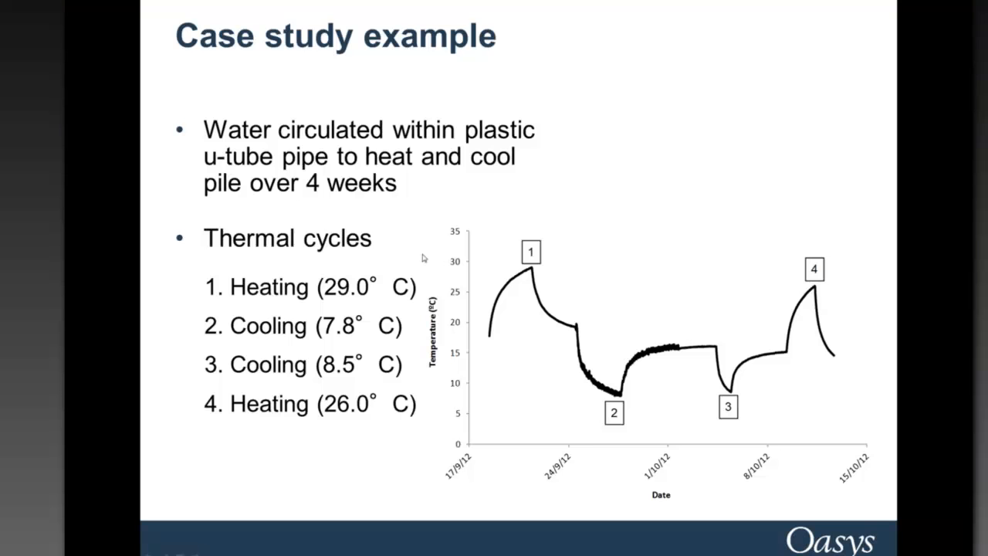
pyautogui.click(423, 257)
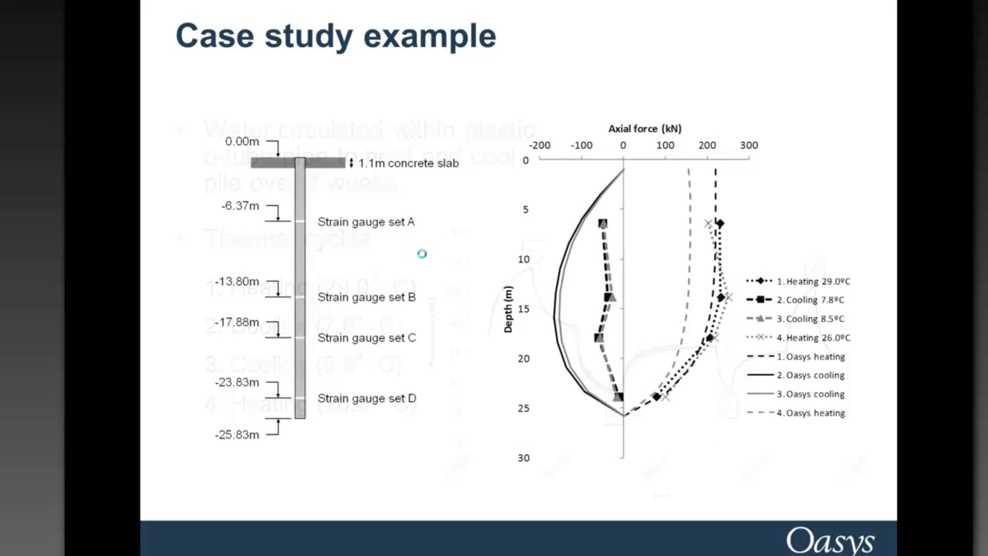